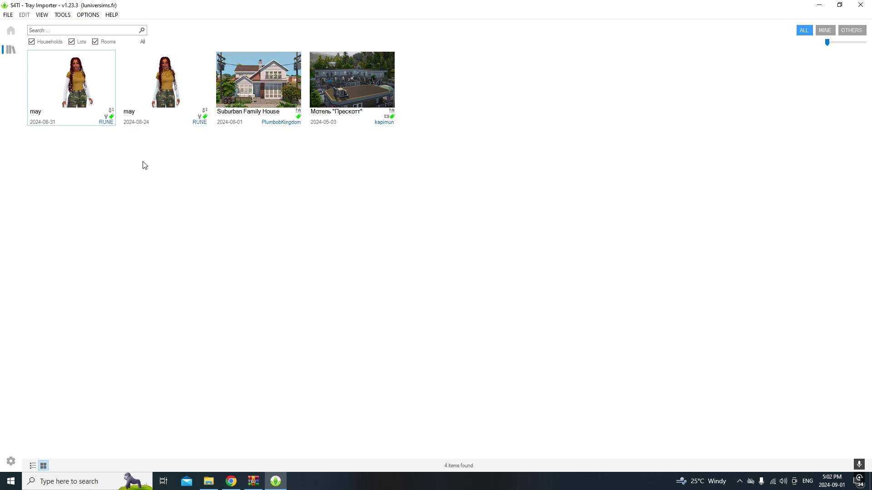
Step: Open the details of the "may" household dated 2024-08-24 and view its portrait enlarged in the Image Viewer
{"action": "left_click", "coordinate": [61, 90]}
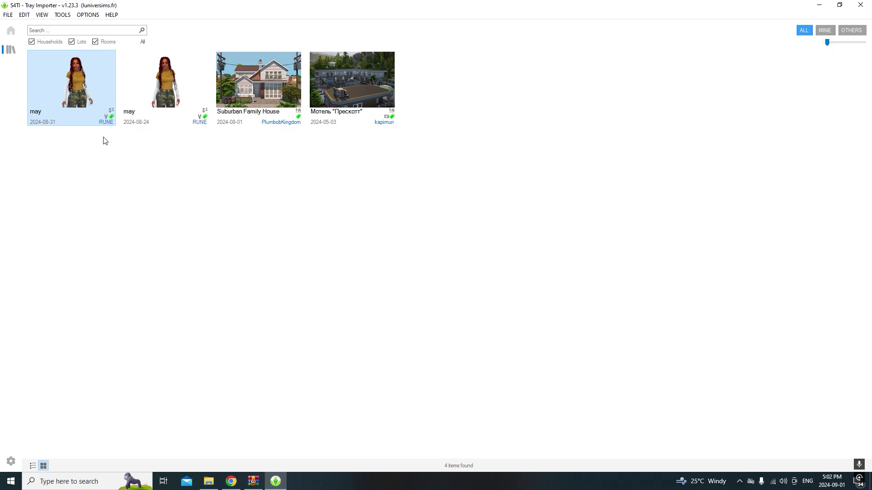
{"action": "double_click", "coordinate": [63, 98]}
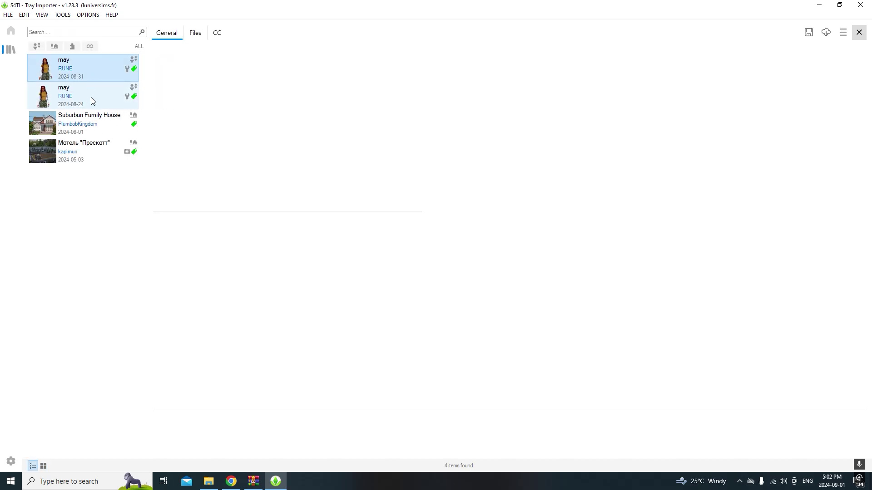
{"action": "left_click", "coordinate": [91, 97]}
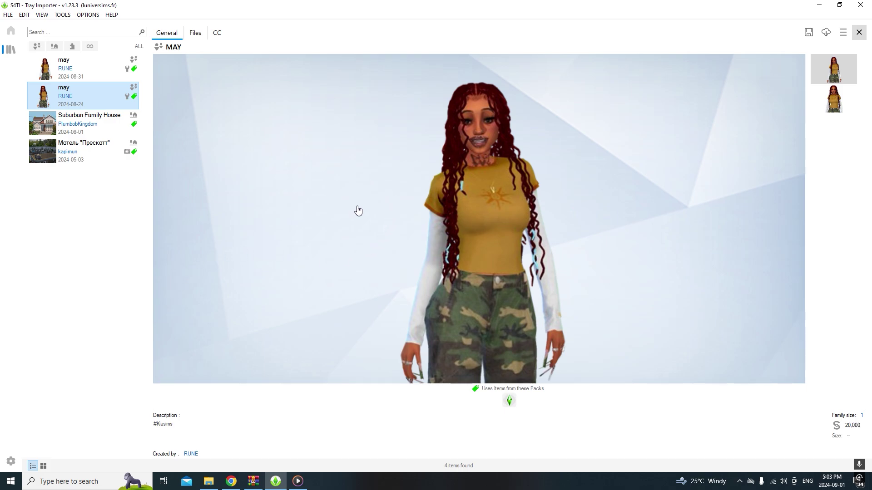
{"action": "left_click", "coordinate": [410, 209]}
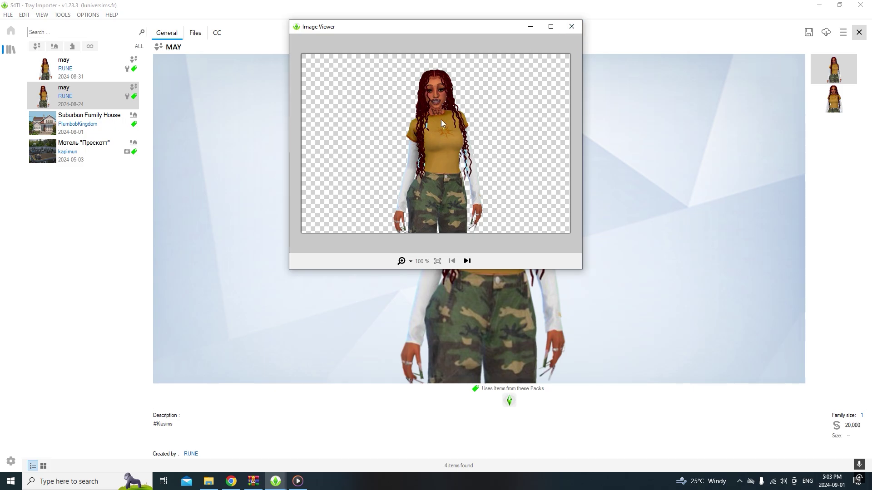
{"action": "left_click", "coordinate": [571, 26]}
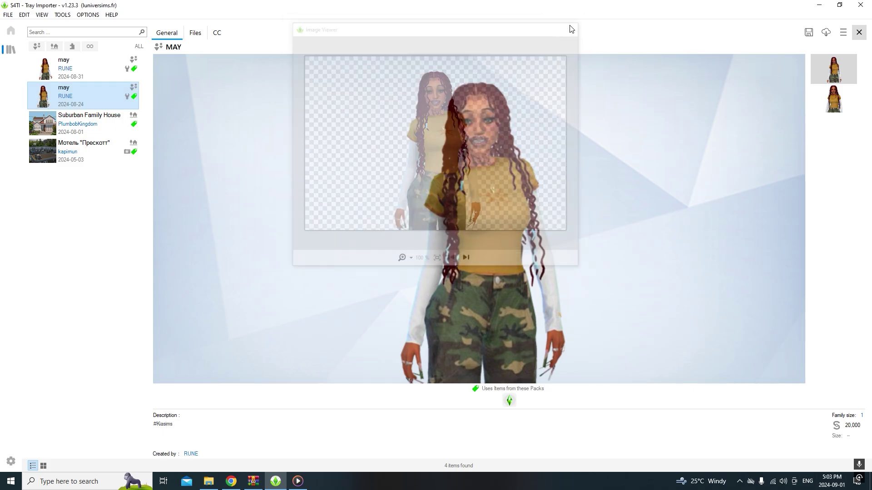
Step: Show the household's tray files and select all of them in the list
{"action": "left_click", "coordinate": [195, 33]}
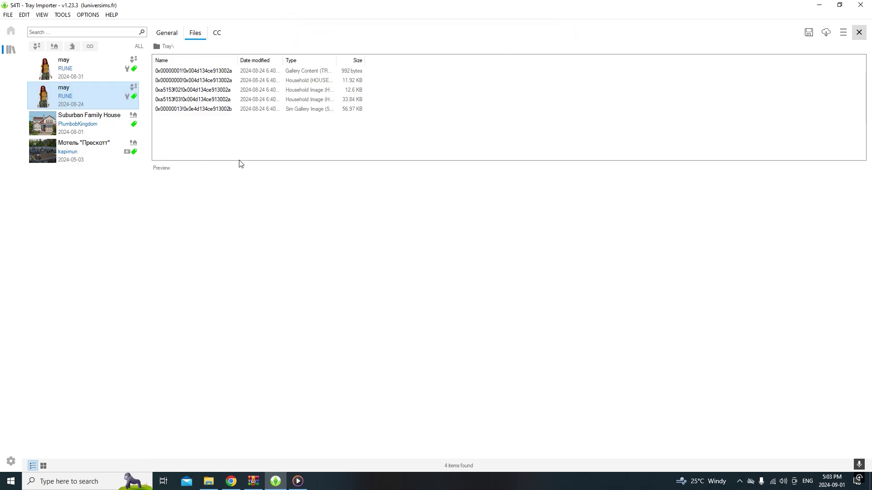
{"action": "left_click_drag", "start_coordinate": [201, 137], "coordinate": [209, 85]}
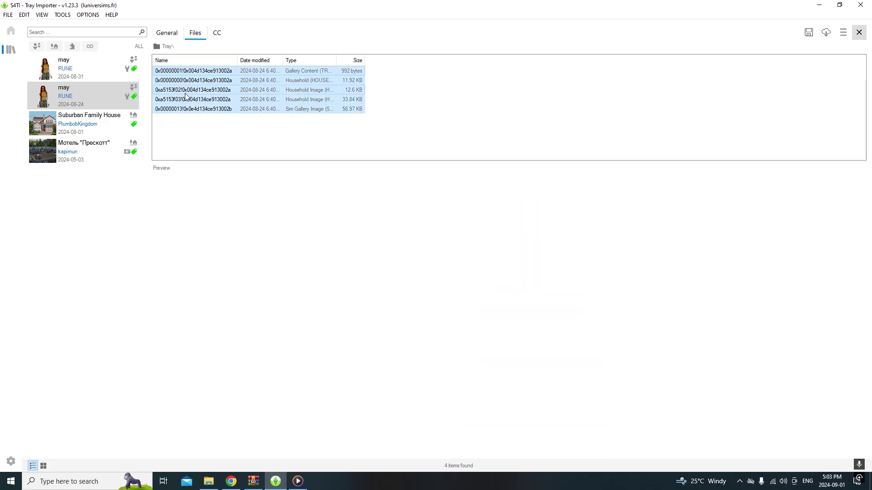
{"action": "left_click", "coordinate": [209, 143]}
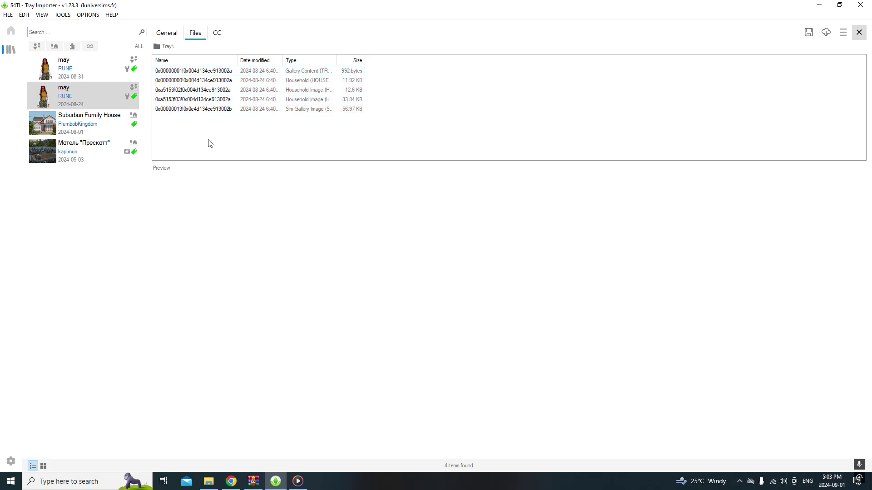
{"action": "left_click_drag", "start_coordinate": [210, 143], "coordinate": [212, 81]}
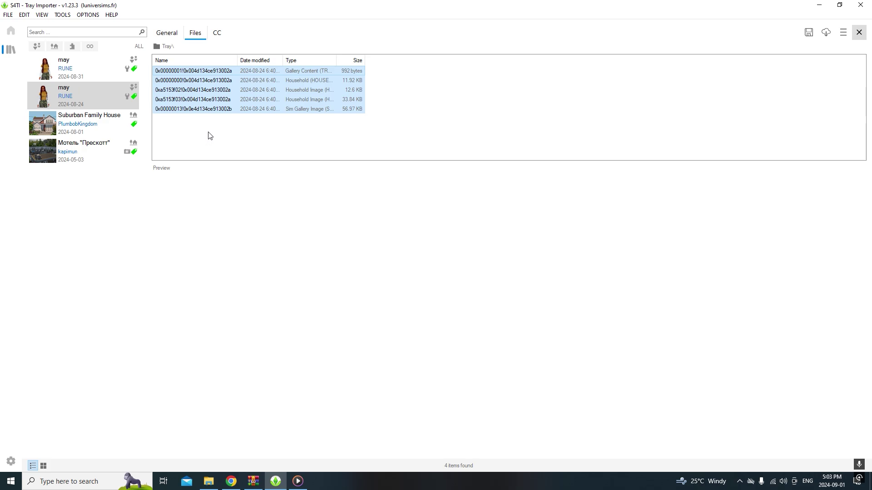
Step: Examine the household's custom content list, including installed mods, missing dependencies, overrides and mods that are not installed
{"action": "left_click", "coordinate": [217, 32]}
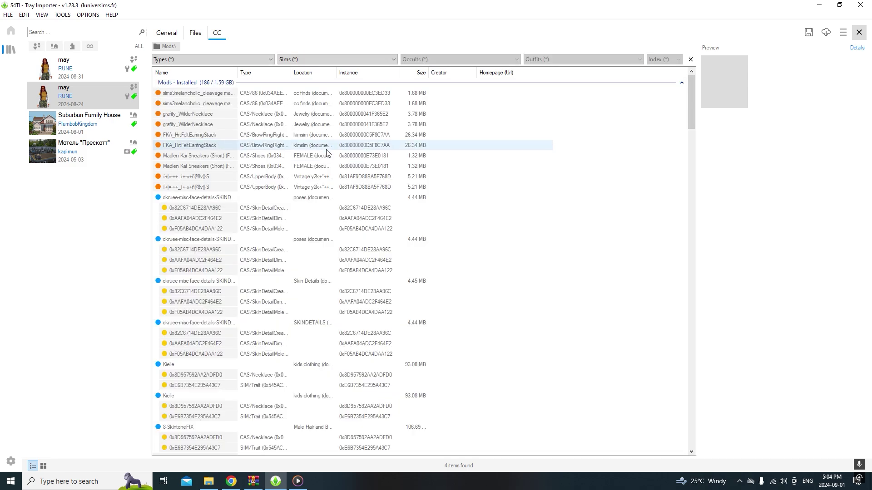
{"action": "scroll", "coordinate": [259, 293], "scroll_direction": "down", "scroll_amount": 10}
{"action": "scroll", "coordinate": [259, 292], "scroll_direction": "down", "scroll_amount": 20}
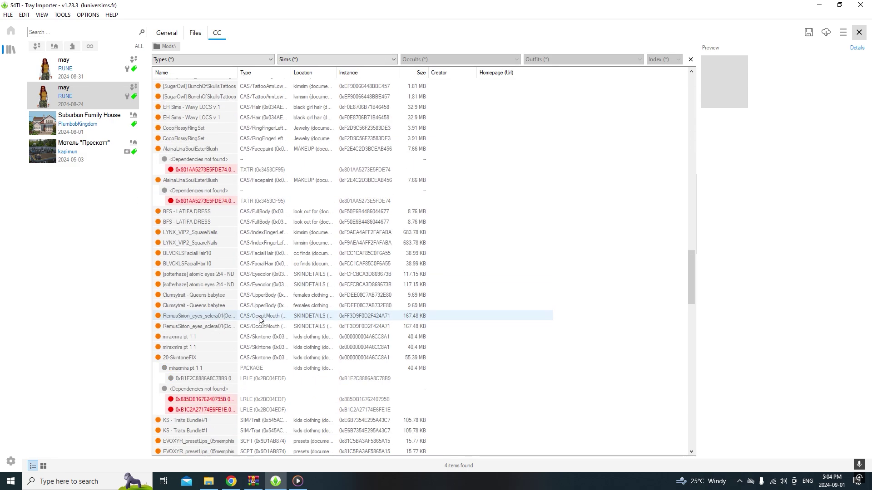
{"action": "scroll", "coordinate": [259, 335], "scroll_direction": "down", "scroll_amount": 7}
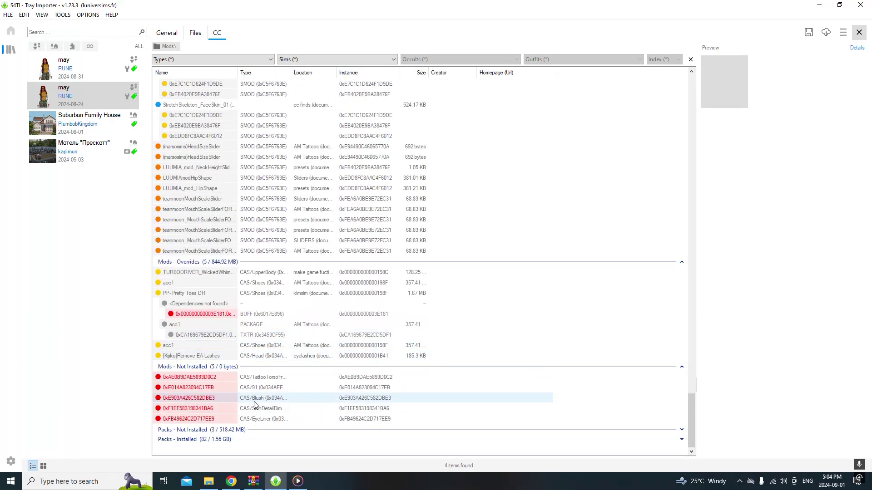
{"action": "scroll", "coordinate": [258, 391], "scroll_direction": "up", "scroll_amount": 20}
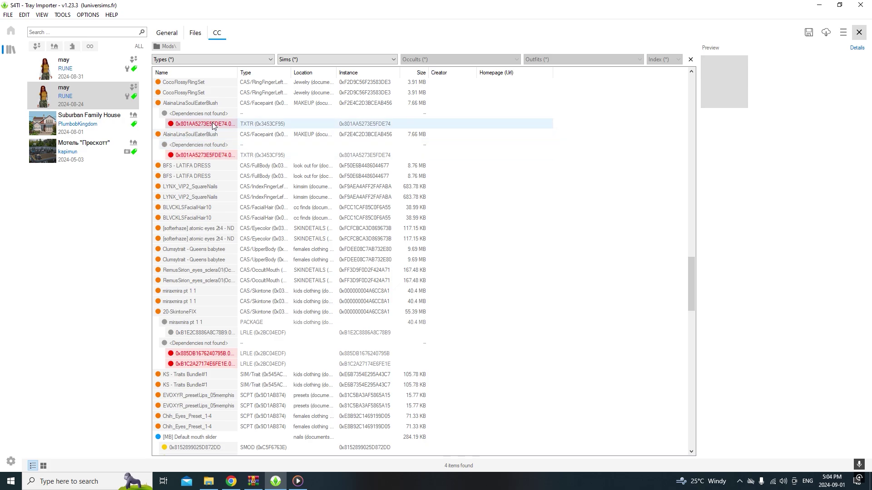
{"action": "scroll", "coordinate": [489, 291], "scroll_direction": "down", "scroll_amount": 7}
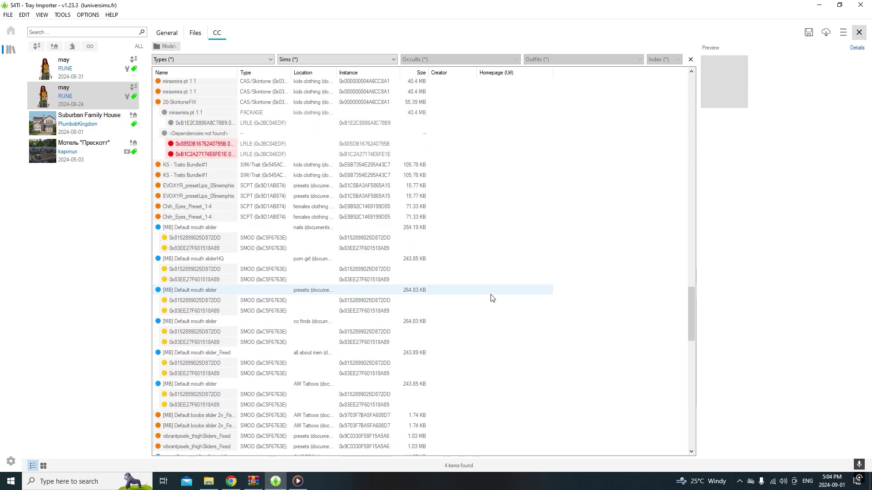
{"action": "scroll", "coordinate": [491, 301], "scroll_direction": "down", "scroll_amount": 12}
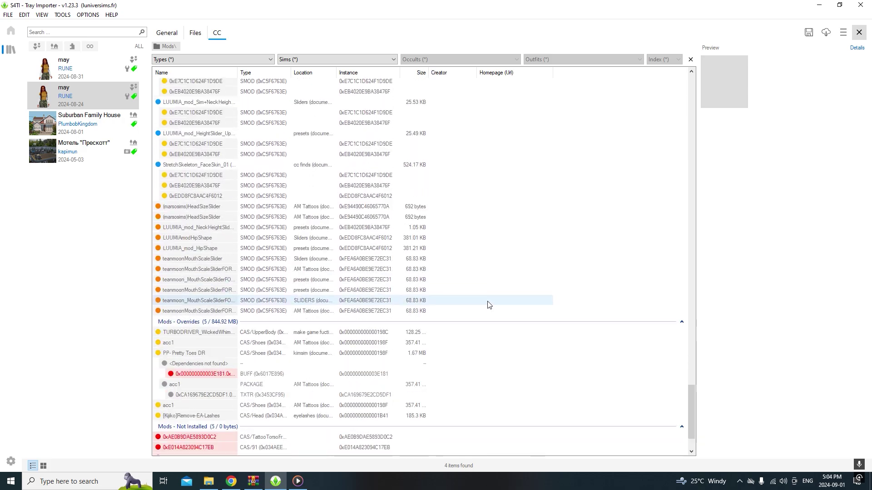
{"action": "scroll", "coordinate": [489, 304], "scroll_direction": "down", "scroll_amount": 2}
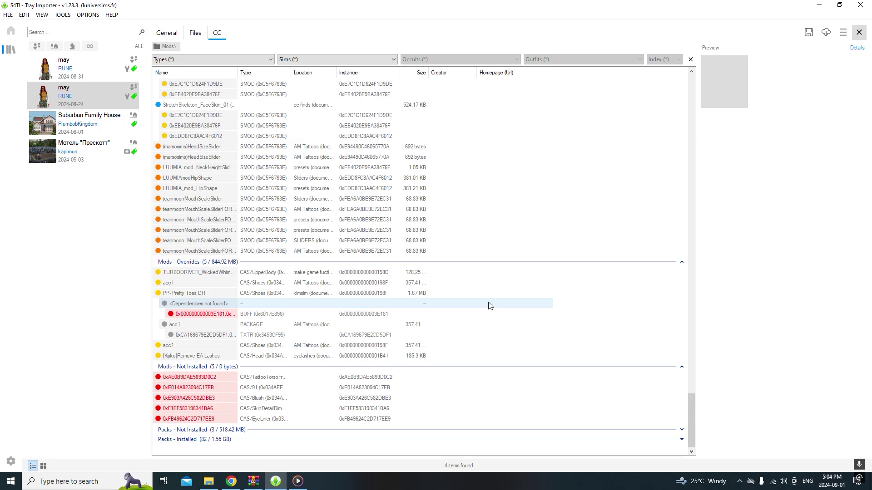
{"action": "scroll", "coordinate": [489, 306], "scroll_direction": "up", "scroll_amount": 10}
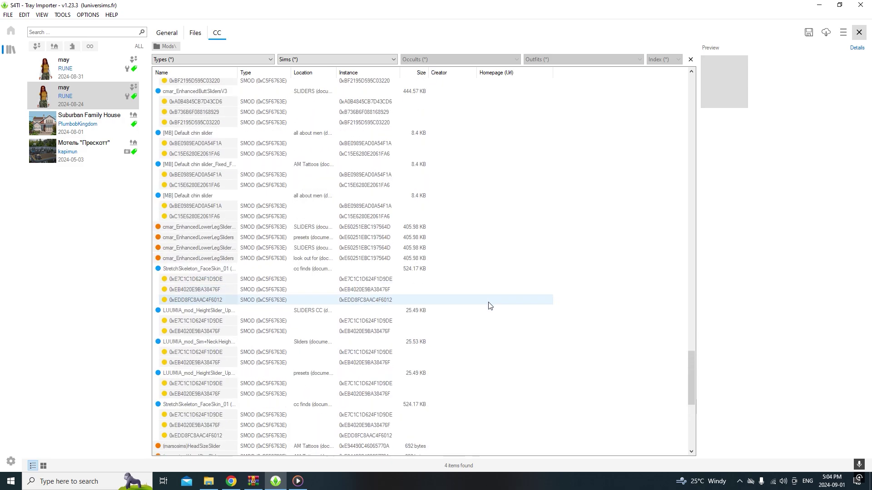
{"action": "scroll", "coordinate": [490, 306], "scroll_direction": "up", "scroll_amount": 8}
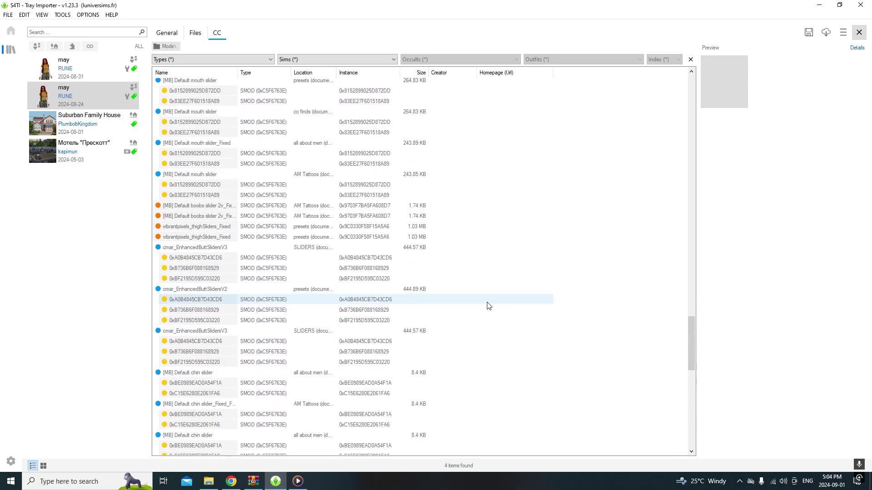
{"action": "scroll", "coordinate": [489, 306], "scroll_direction": "up", "scroll_amount": 12}
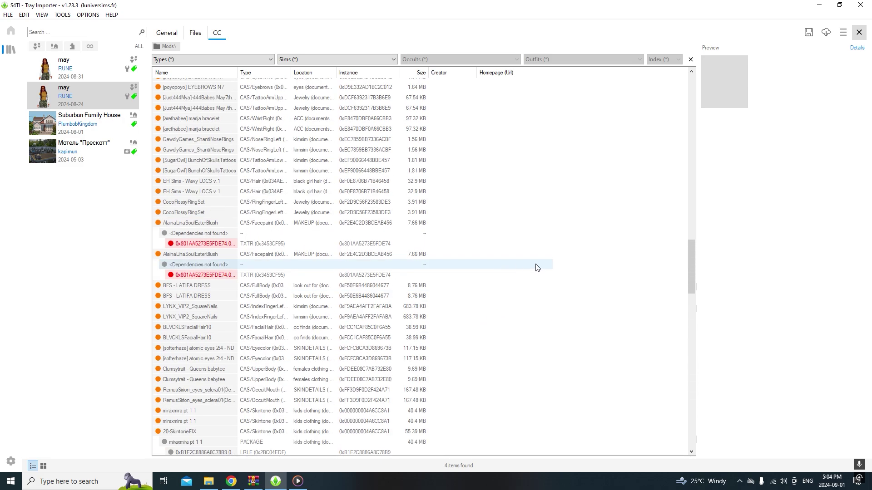
{"action": "scroll", "coordinate": [499, 259], "scroll_direction": "up", "scroll_amount": 15}
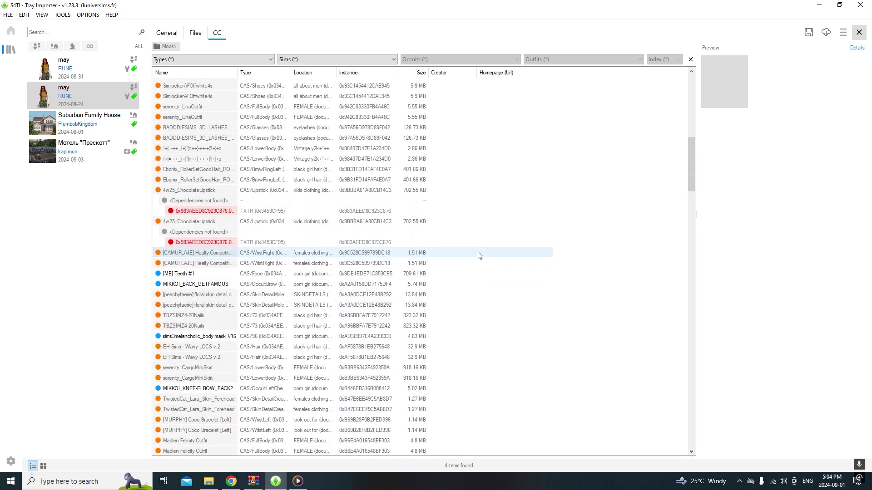
{"action": "scroll", "coordinate": [481, 255], "scroll_direction": "up", "scroll_amount": 2}
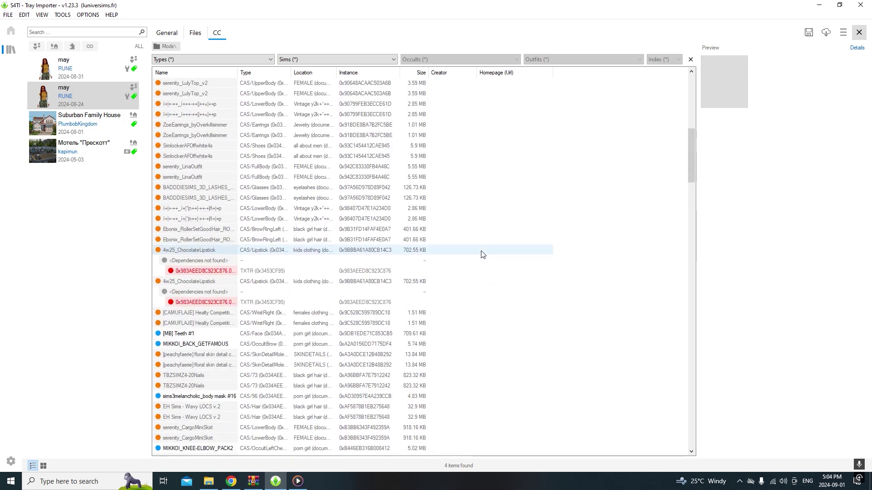
{"action": "scroll", "coordinate": [482, 254], "scroll_direction": "up", "scroll_amount": 10}
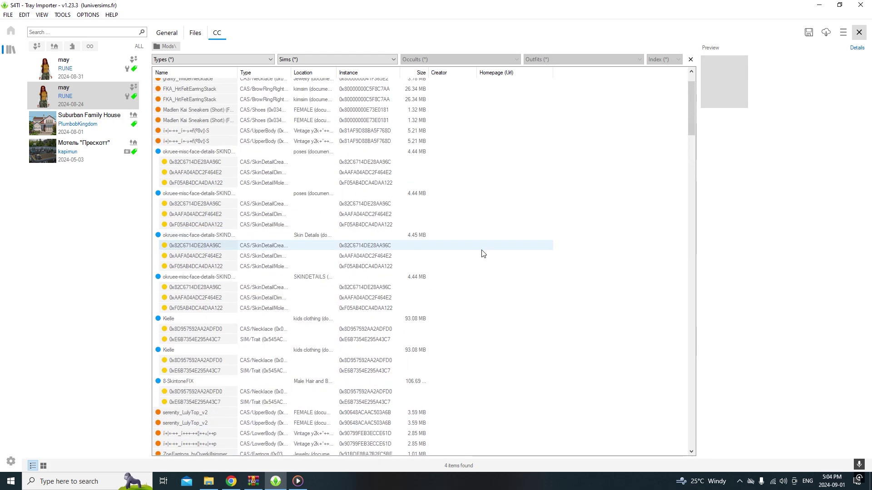
{"action": "scroll", "coordinate": [482, 254], "scroll_direction": "up", "scroll_amount": 2}
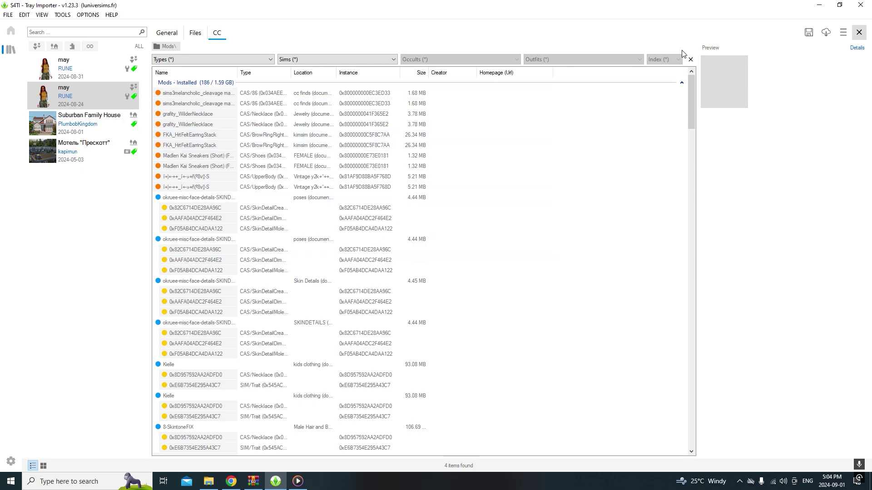
Step: Start saving the household with Include CC enabled and review the custom contents chosen for export
{"action": "left_click", "coordinate": [809, 33]}
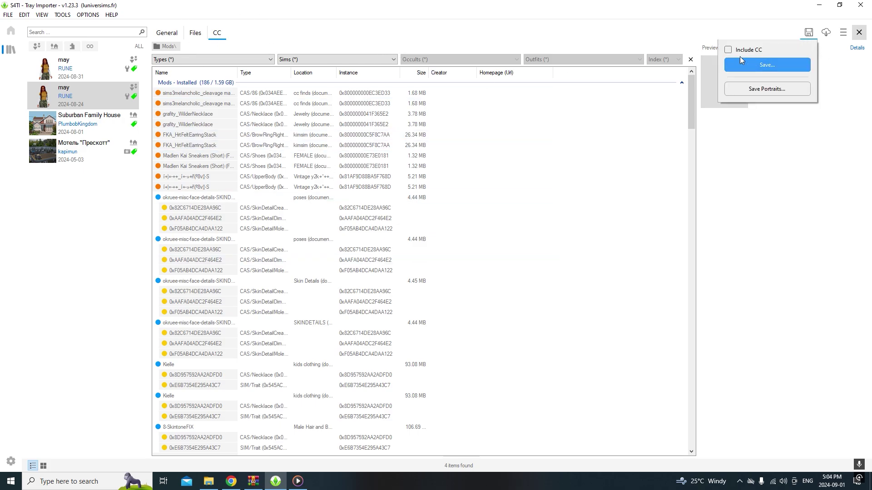
{"action": "left_click", "coordinate": [728, 50]}
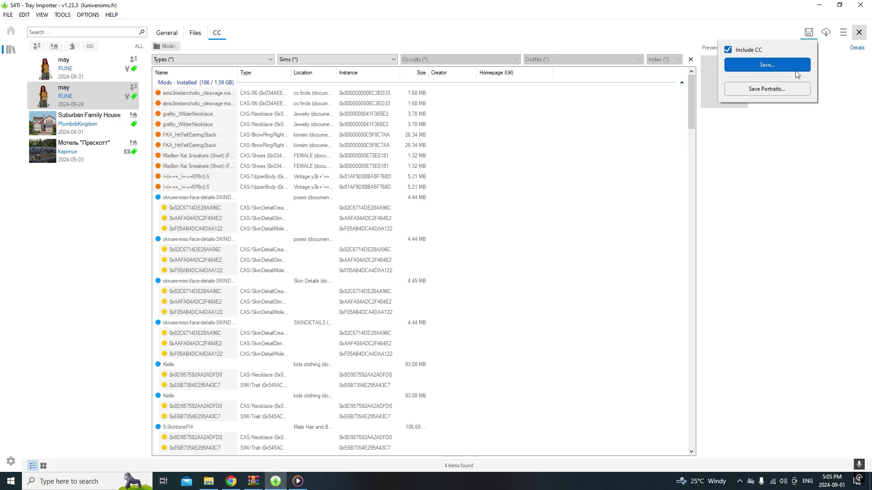
{"action": "left_click", "coordinate": [772, 65]}
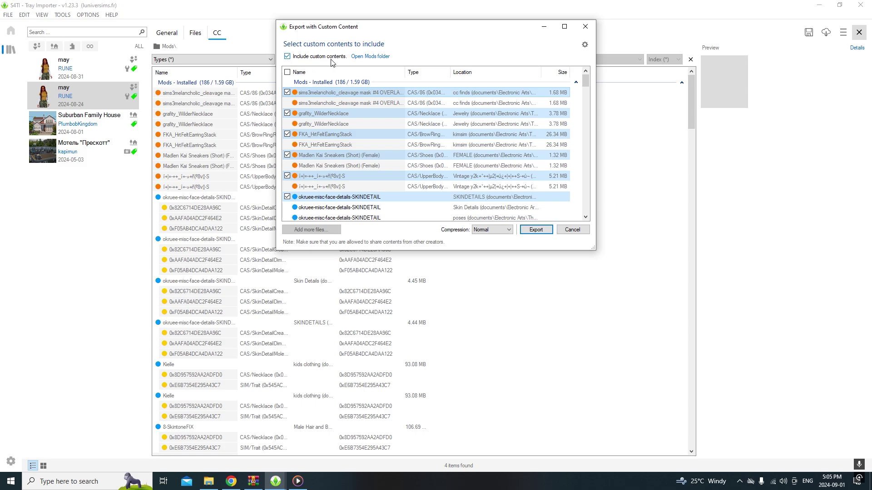
{"action": "scroll", "coordinate": [374, 155], "scroll_direction": "down", "scroll_amount": 15}
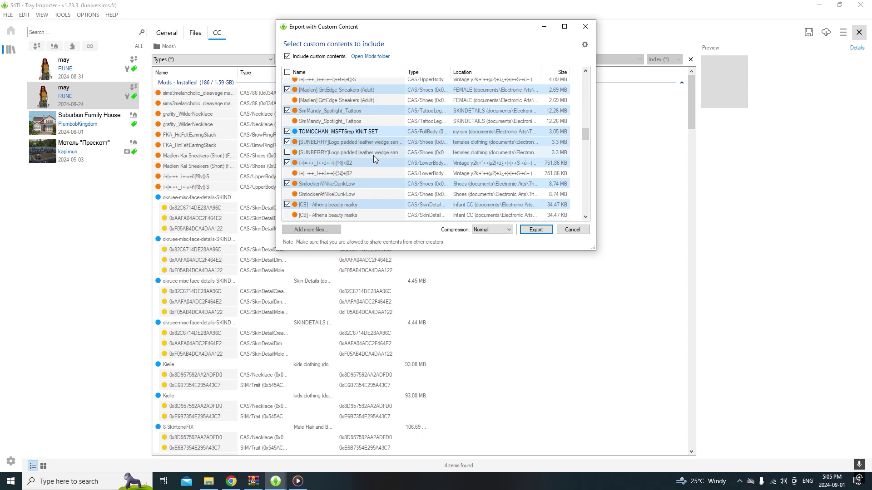
{"action": "scroll", "coordinate": [373, 156], "scroll_direction": "down", "scroll_amount": 10}
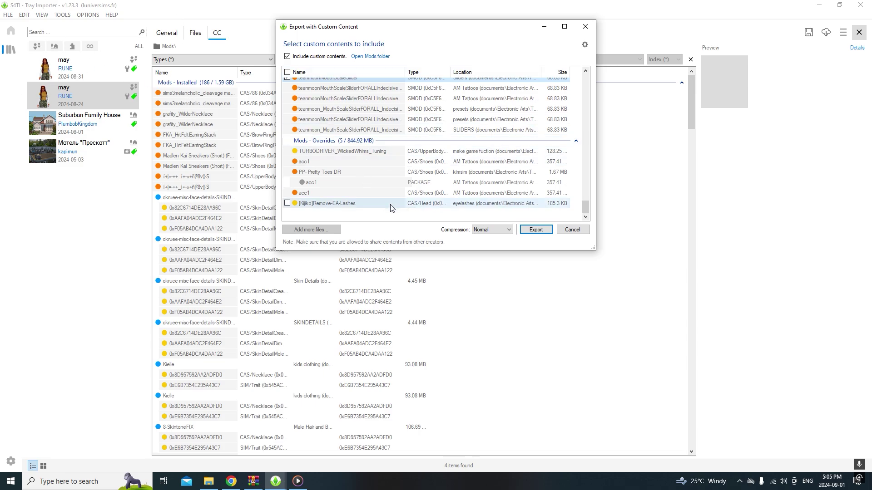
Step: Export the household with its custom content as a compressed folder named mandy in the my sim folder
{"action": "left_click", "coordinate": [536, 230]}
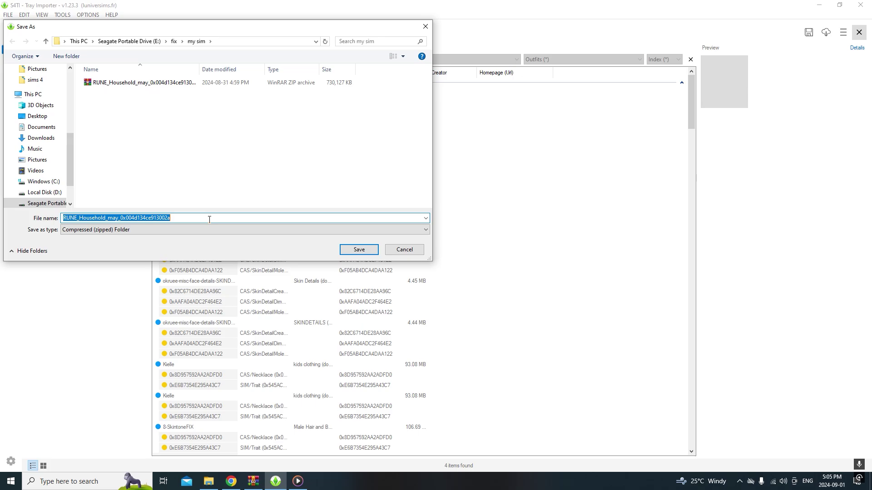
{"action": "type", "text": "mandy"}
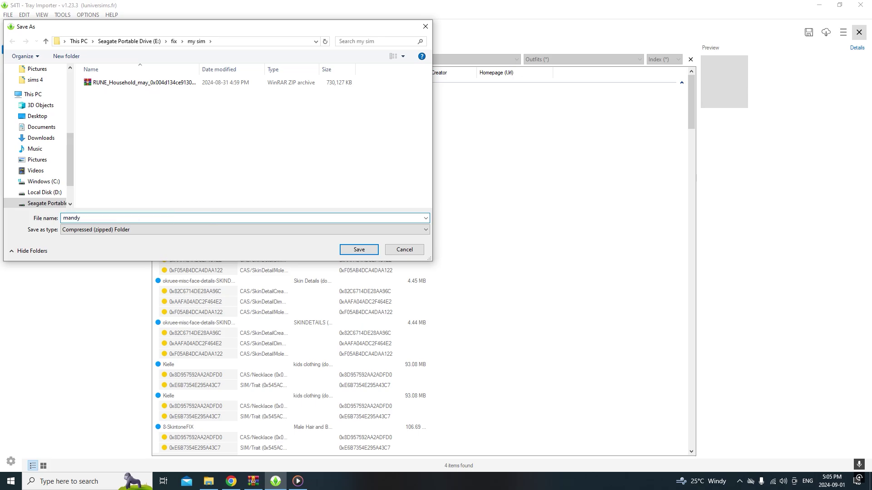
{"action": "left_click", "coordinate": [358, 249]}
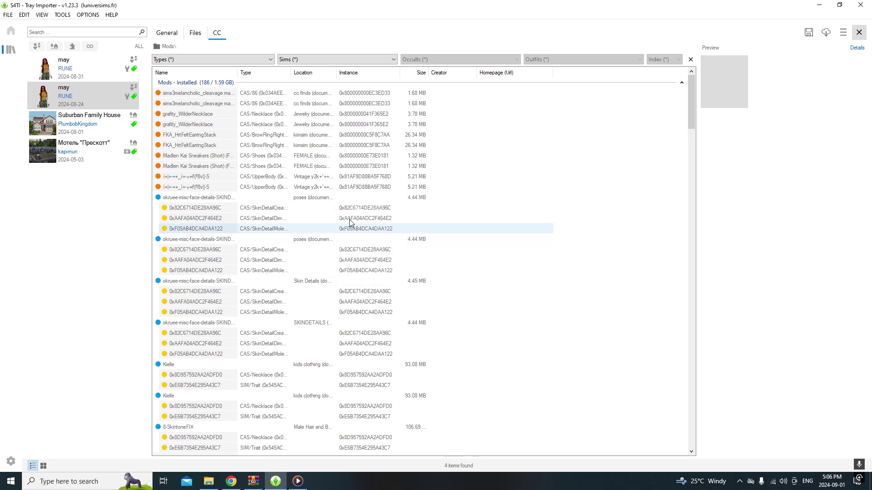
Step: Switch to File Explorer and open the exported mandy archive from the recent files
{"action": "left_click", "coordinate": [206, 482]}
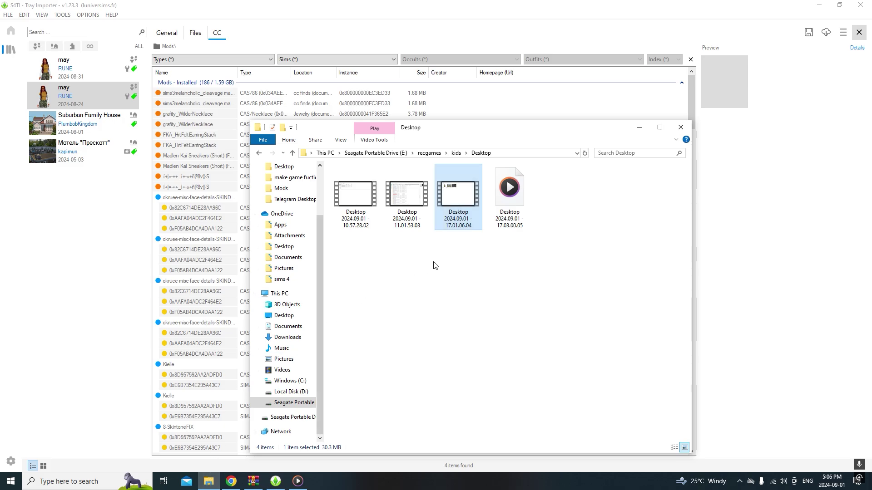
{"action": "left_click", "coordinate": [681, 128]}
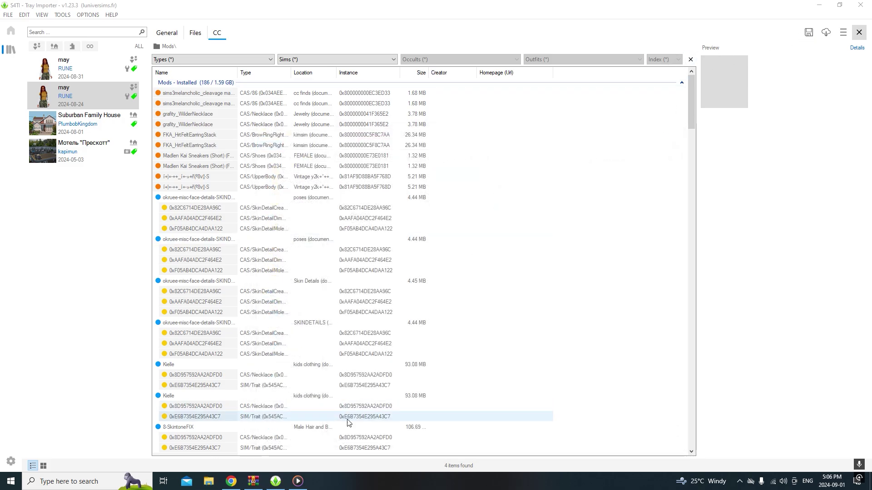
{"action": "left_click", "coordinate": [208, 482]}
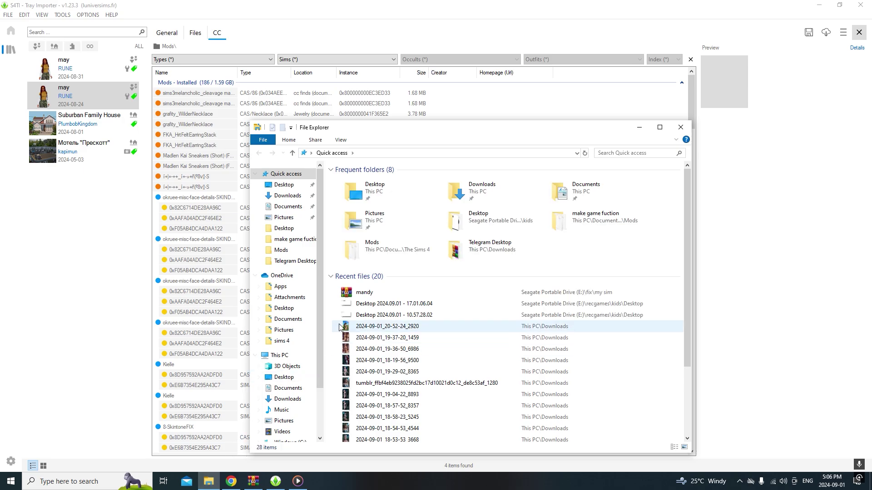
{"action": "double_click", "coordinate": [368, 295]}
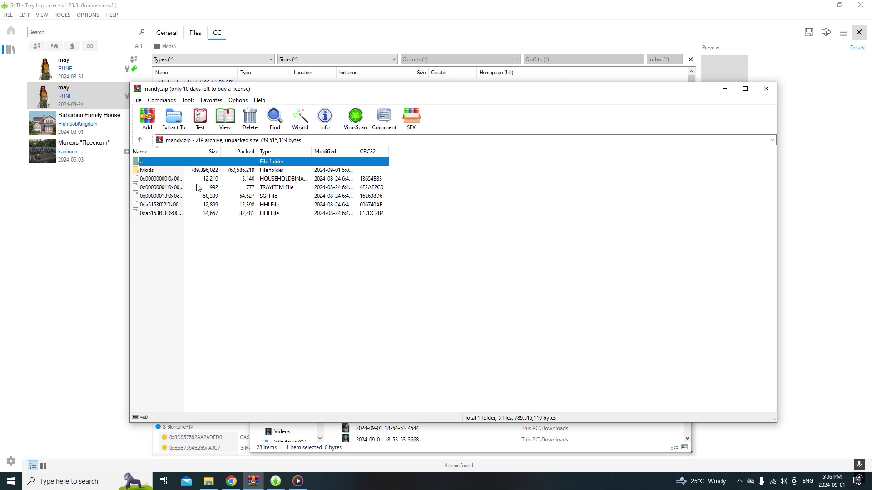
Step: Examine the tray files and the Mods folder's contents inside mandy.zip, ending back at the archive's root
{"action": "left_click_drag", "start_coordinate": [166, 234], "coordinate": [174, 183]}
{"action": "double_click", "coordinate": [161, 170]}
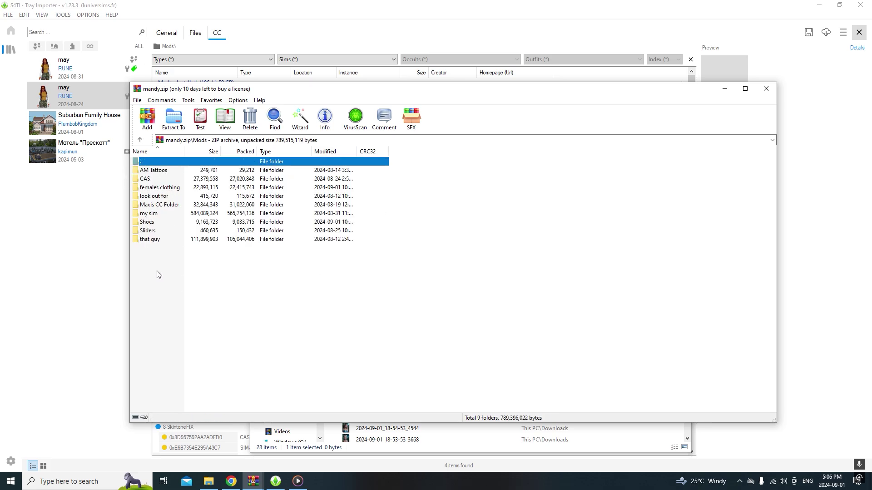
{"action": "left_click", "coordinate": [161, 255]}
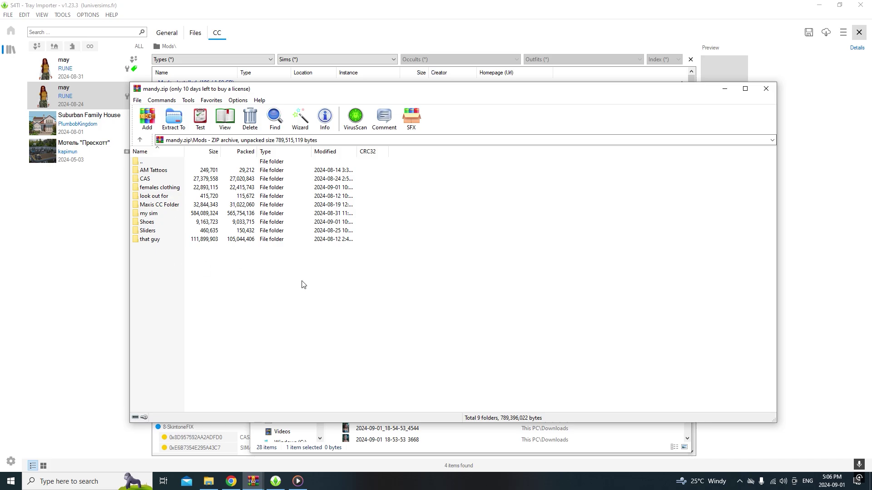
{"action": "left_click", "coordinate": [140, 139]}
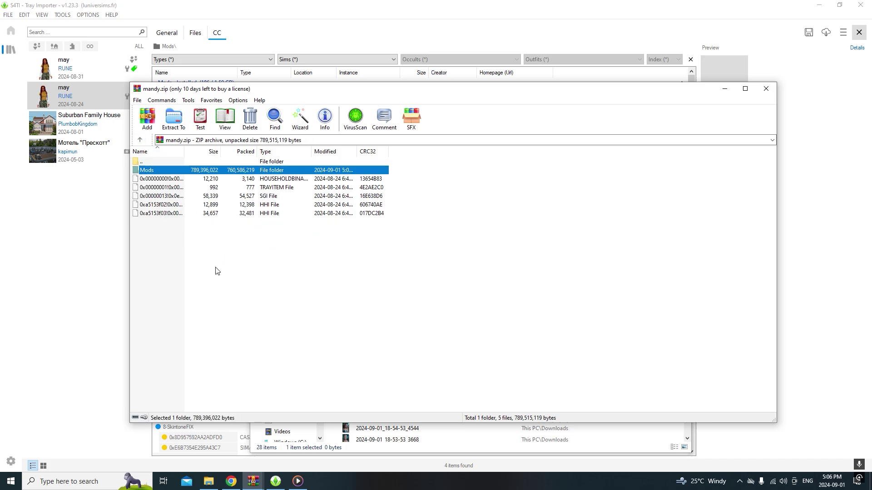
{"action": "left_click_drag", "start_coordinate": [167, 248], "coordinate": [186, 249]}
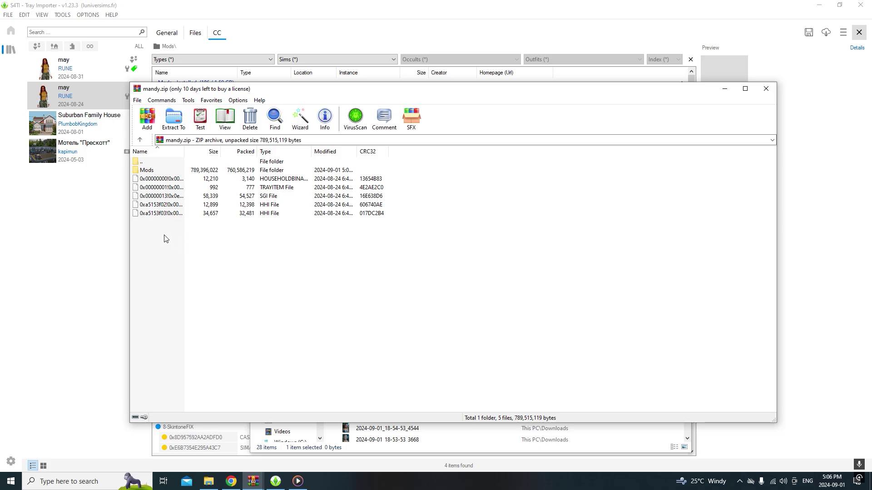